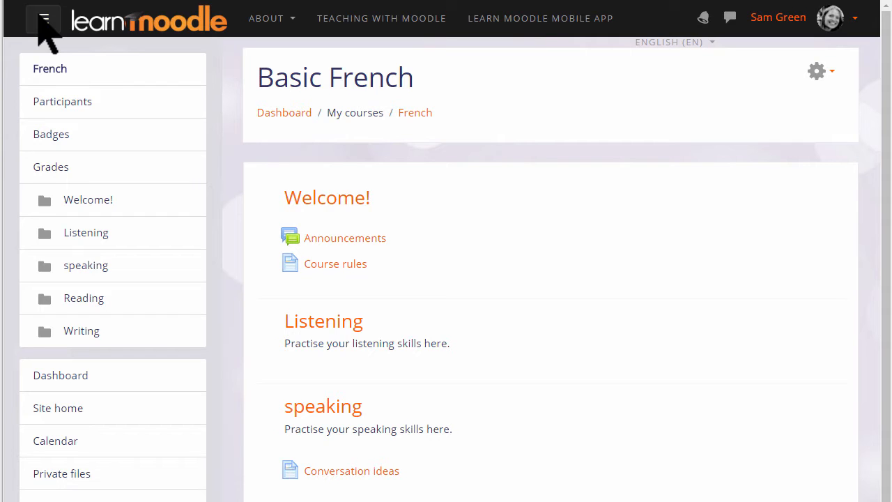
Collapse the course navigation drawer and turn editing on for the Basic French course.
left_click(43, 25)
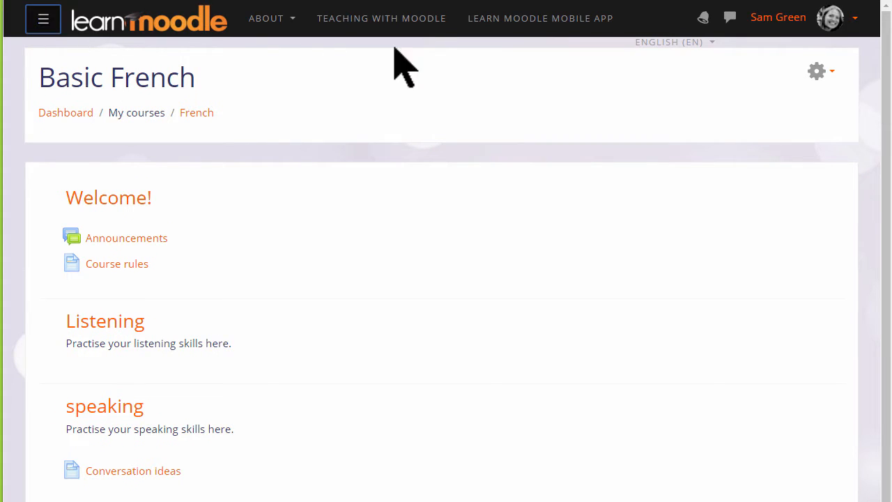
left_click(831, 74)
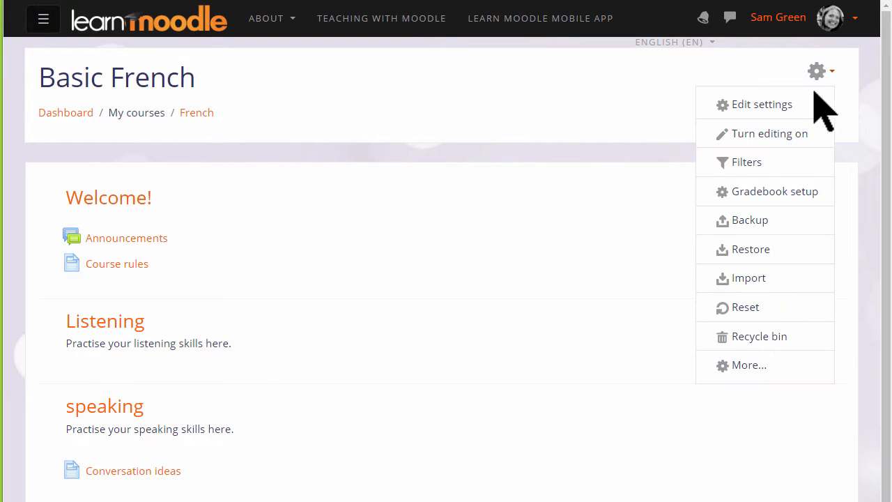
left_click(778, 136)
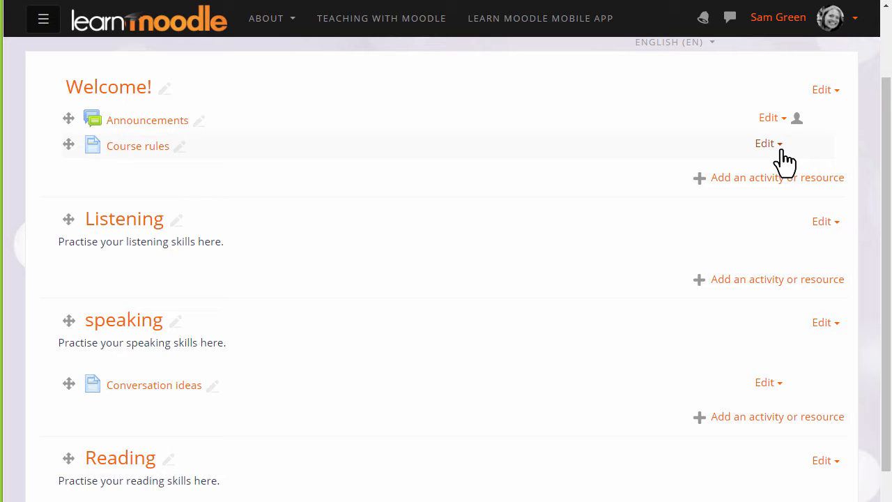
key("ctrl+plus")
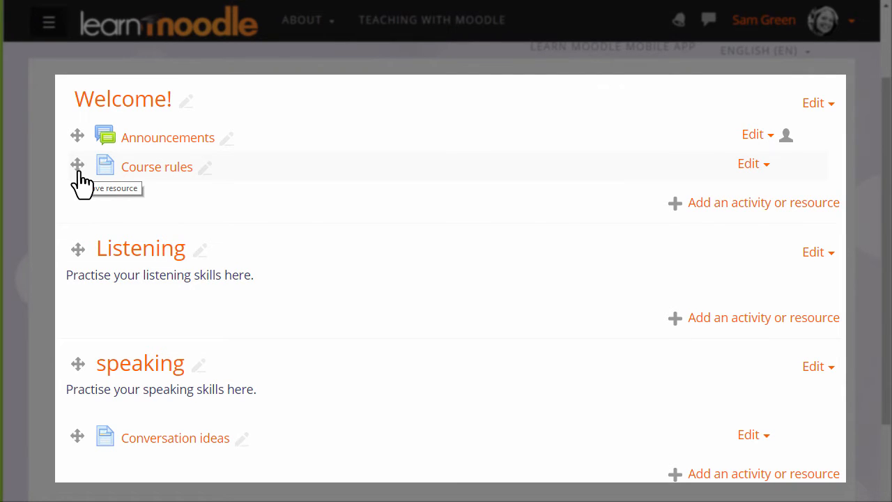
Move the speaking section above Listening and rename it to Speaking with a capital S.
mouse_move(79, 174)
left_mouse_down()
mouse_move(76, 140)
mouse_move(79, 175)
left_mouse_up()
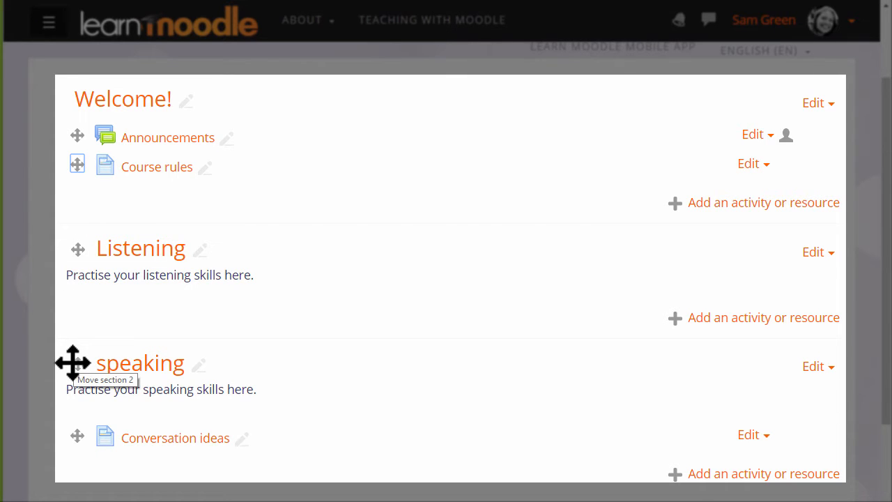
left_click_drag(73, 361, 81, 244)
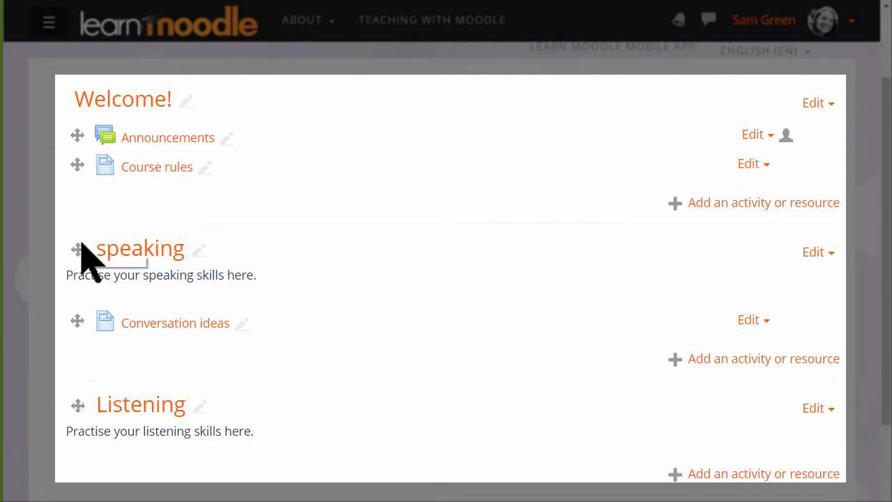
left_click(197, 257)
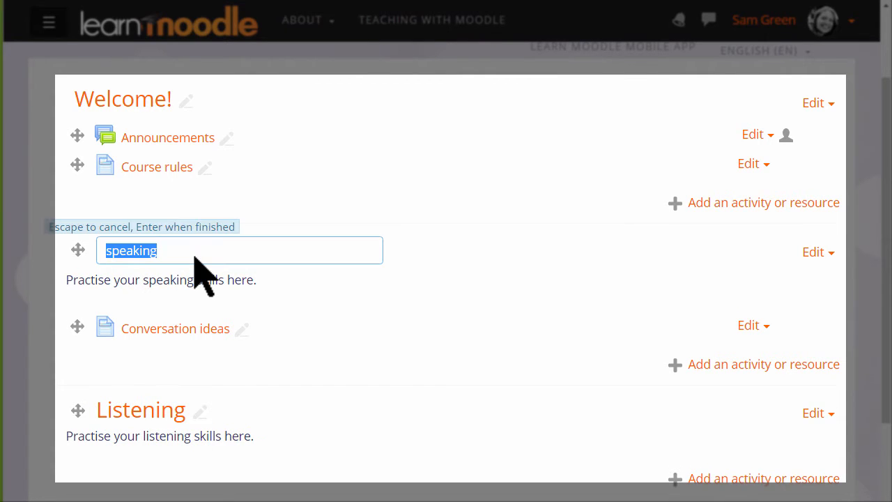
key("BackSpace")
type("Sp")
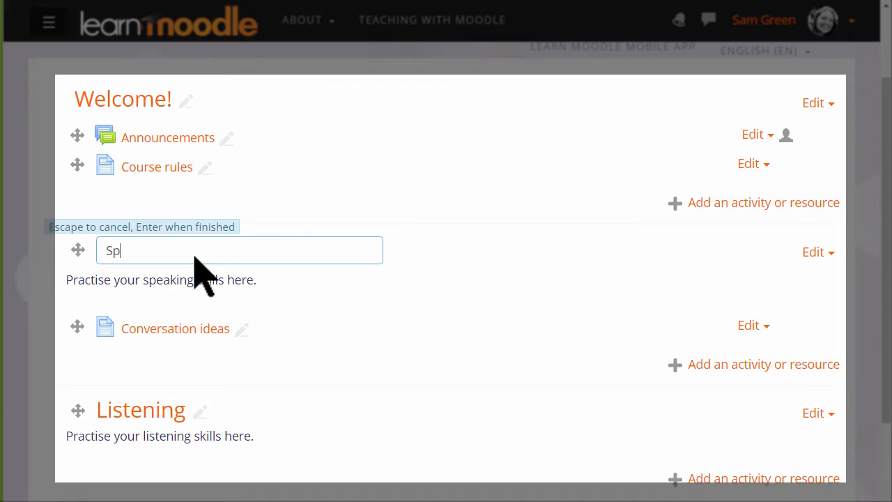
type("eaking")
key("Return")
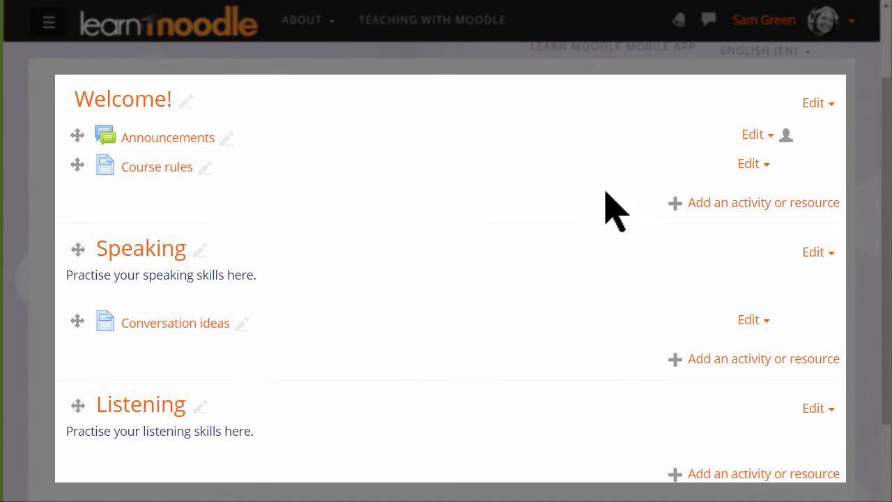
Delete the Course rules page from the Welcome! section.
left_click(763, 176)
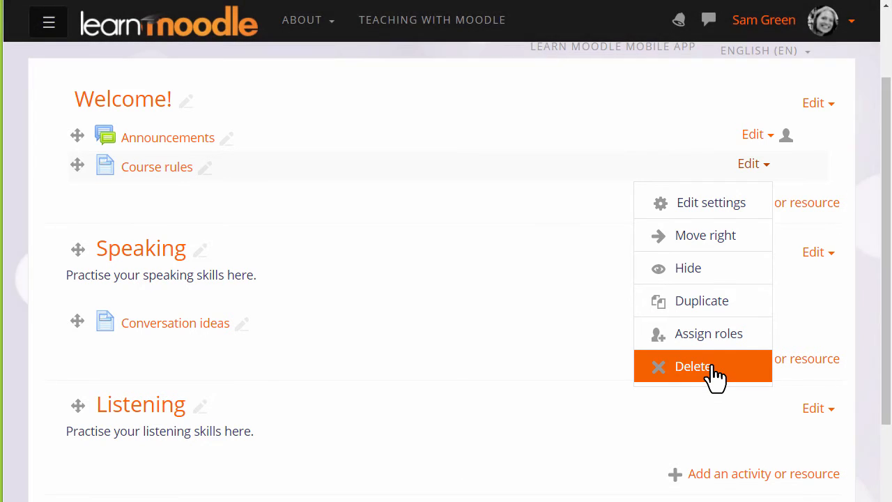
left_click(714, 371)
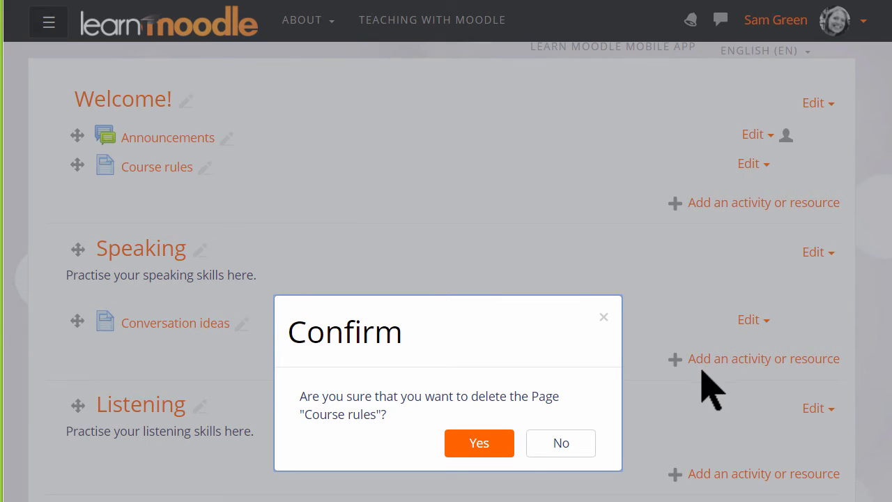
left_click(462, 443)
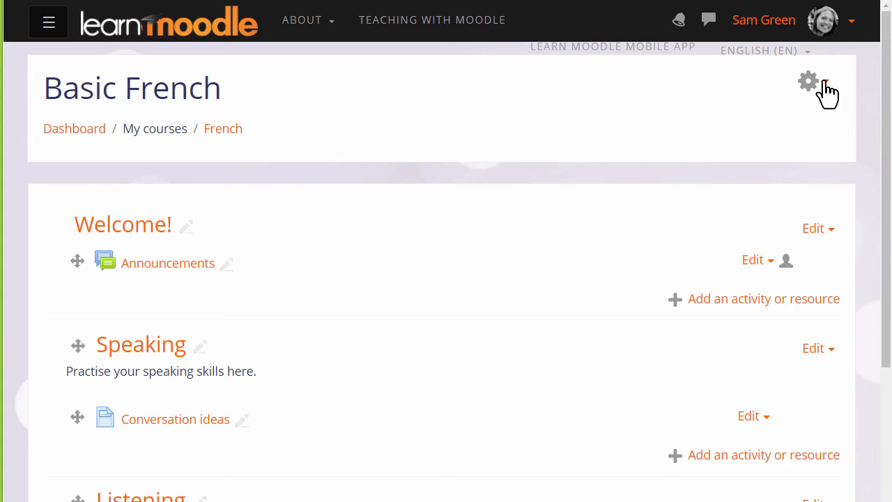
Restore the deleted Course rules page from the course's recycle bin.
left_click(825, 90)
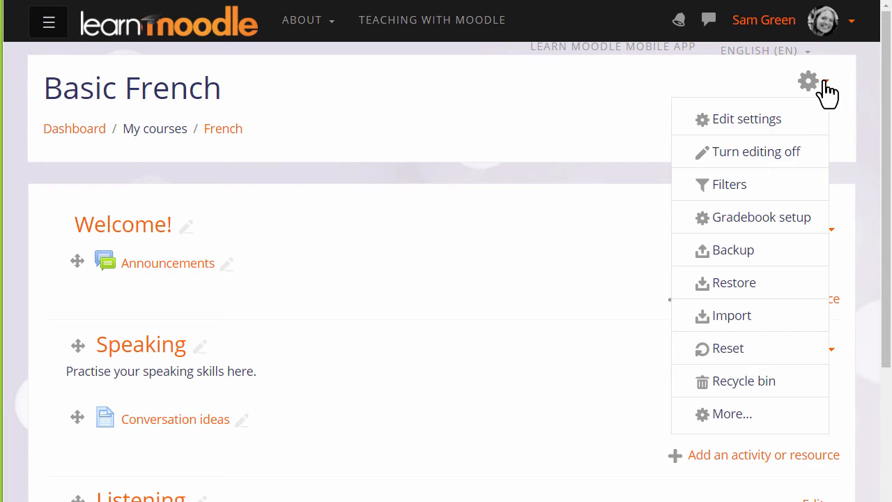
left_click(765, 385)
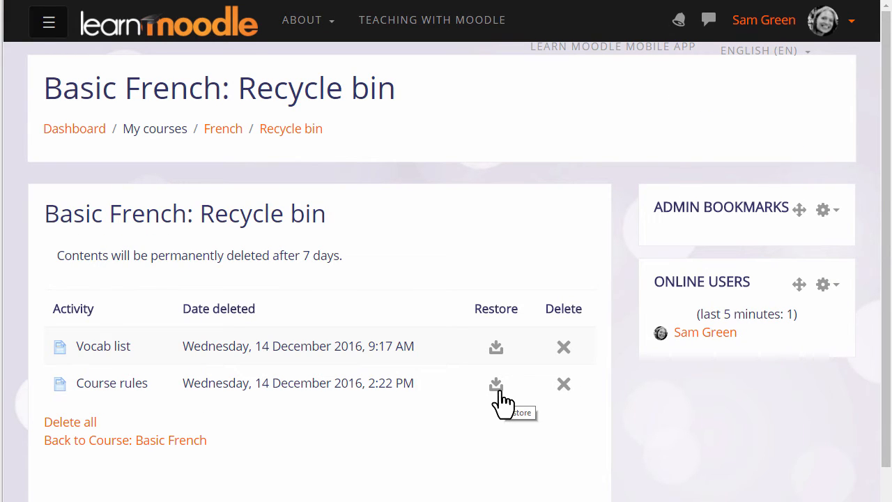
left_click(499, 390)
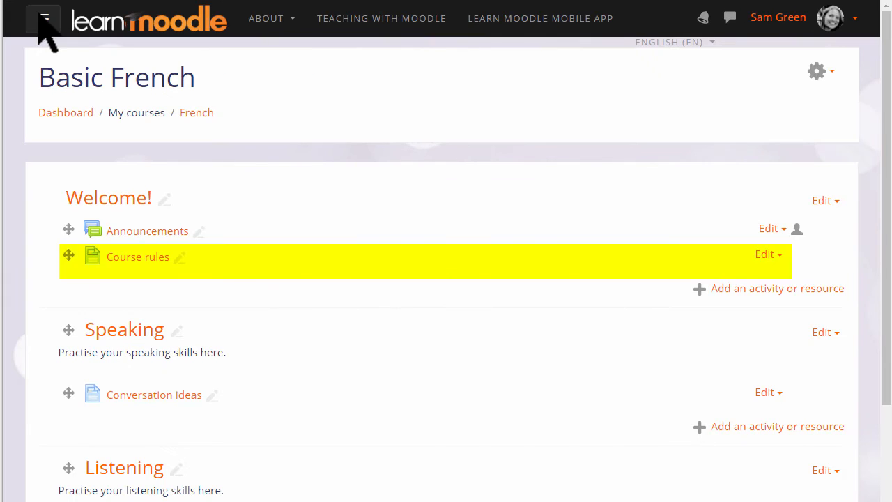
Expand the course navigation drawer and add a Comments block to the course page.
left_click(40, 24)
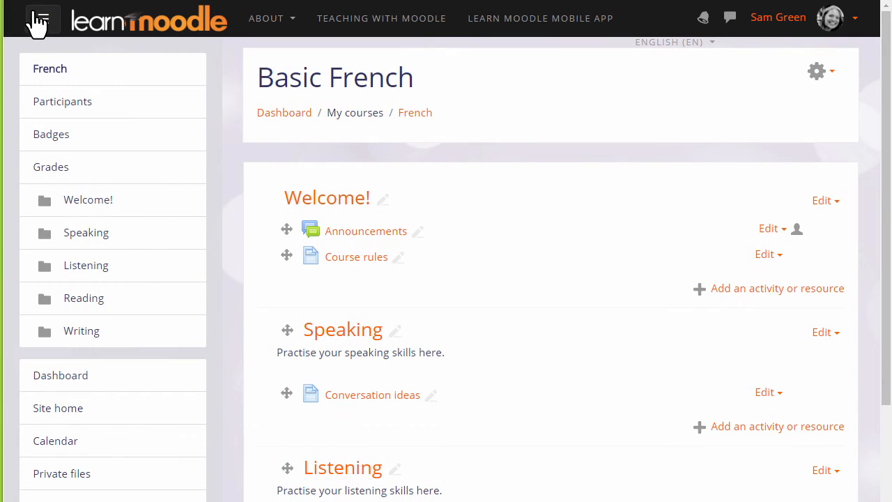
scroll(3, 4, "down", 1)
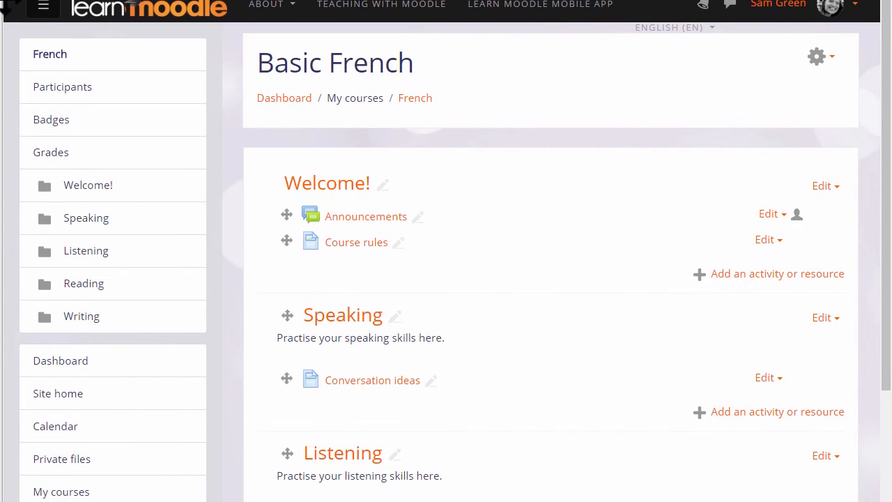
scroll(6, 5, "down", 2)
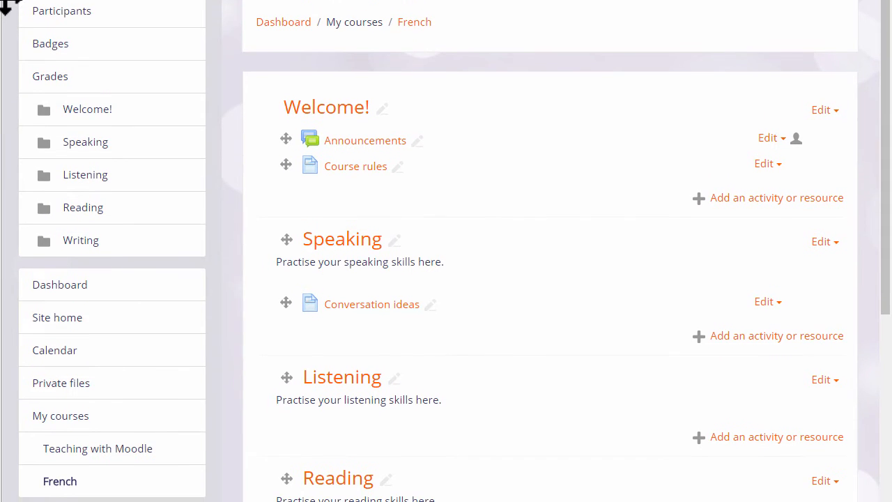
scroll(6, 5, "down", 1)
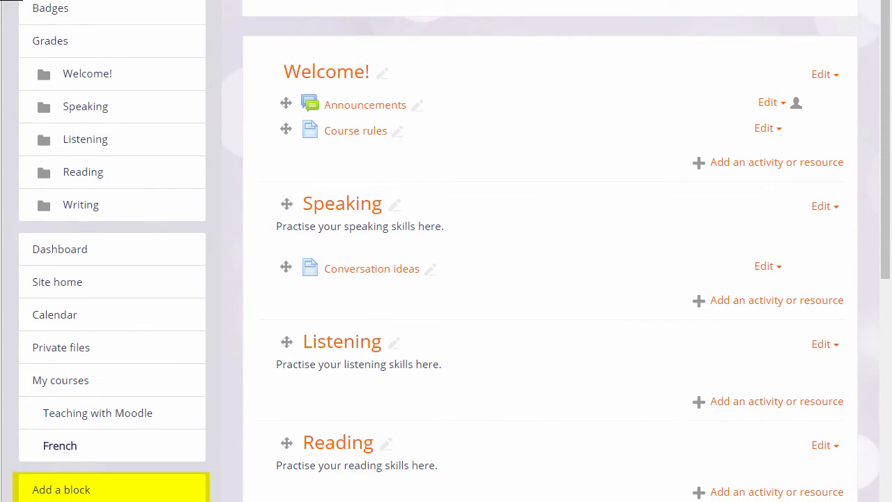
left_click(81, 492)
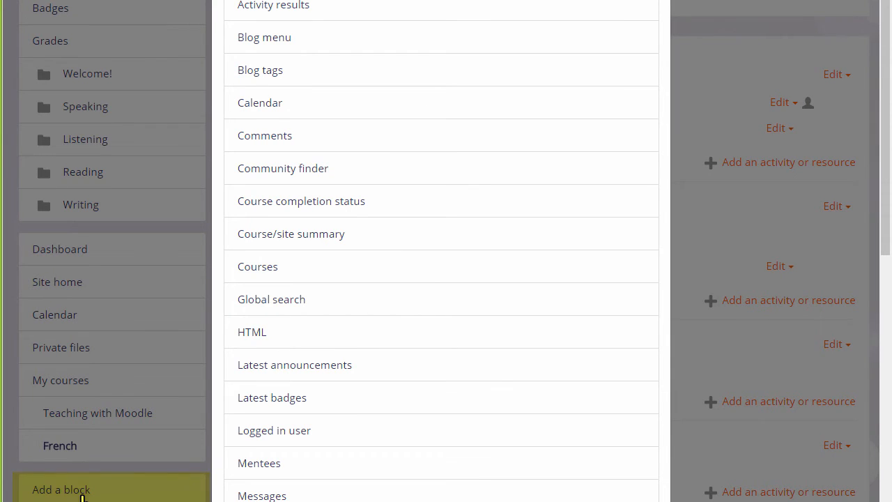
left_click(259, 143)
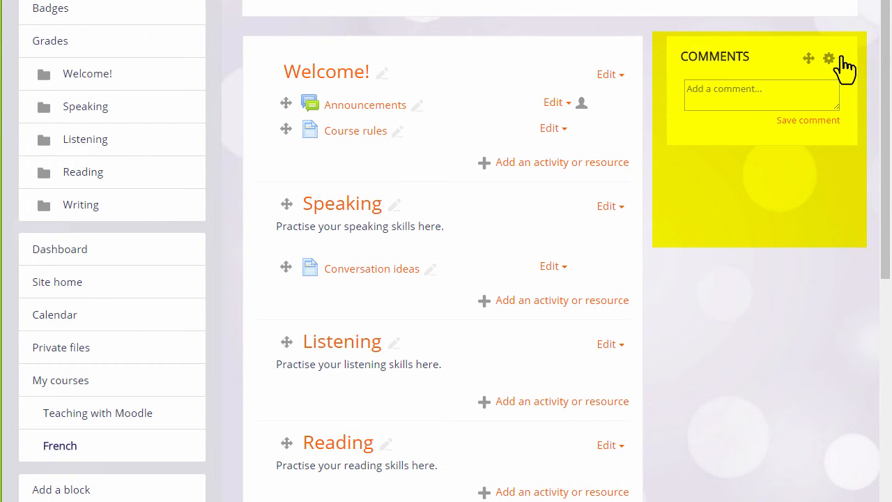
Delete the Comments block from the course page.
left_click(841, 58)
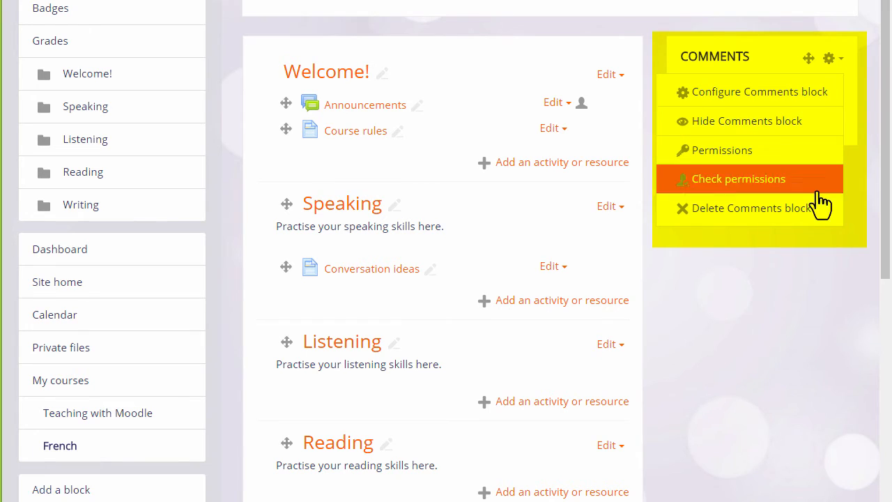
left_click(753, 208)
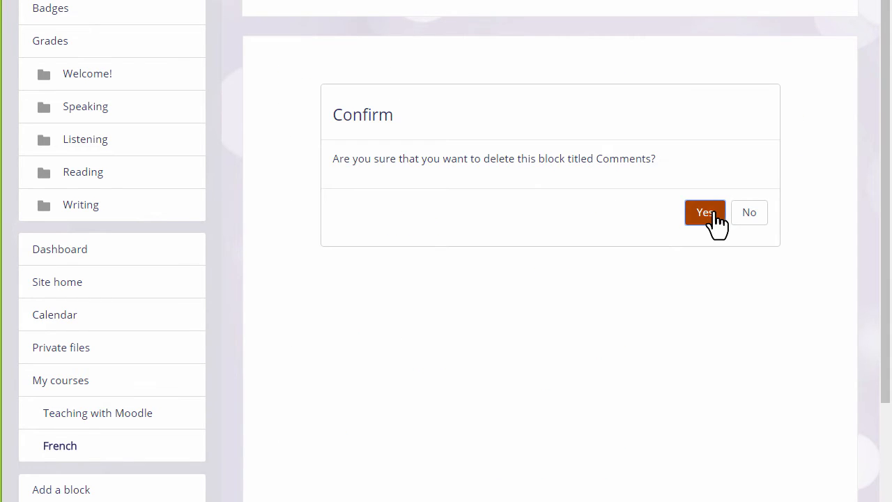
left_click(707, 212)
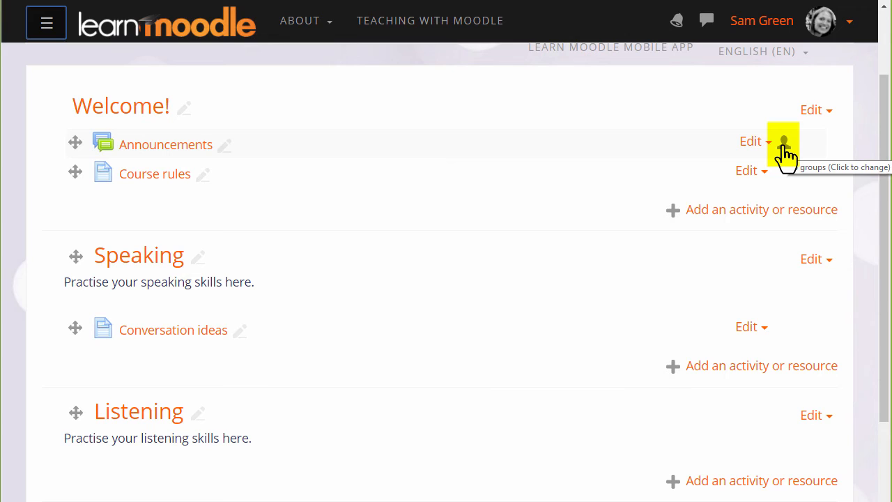
Hide the Announcements forum in the Welcome! section.
left_click(766, 145)
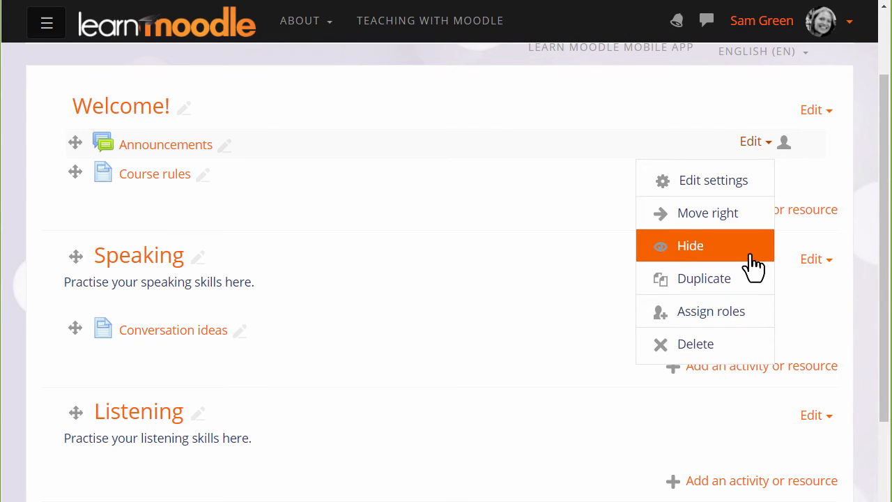
left_click(753, 263)
left_click(766, 144)
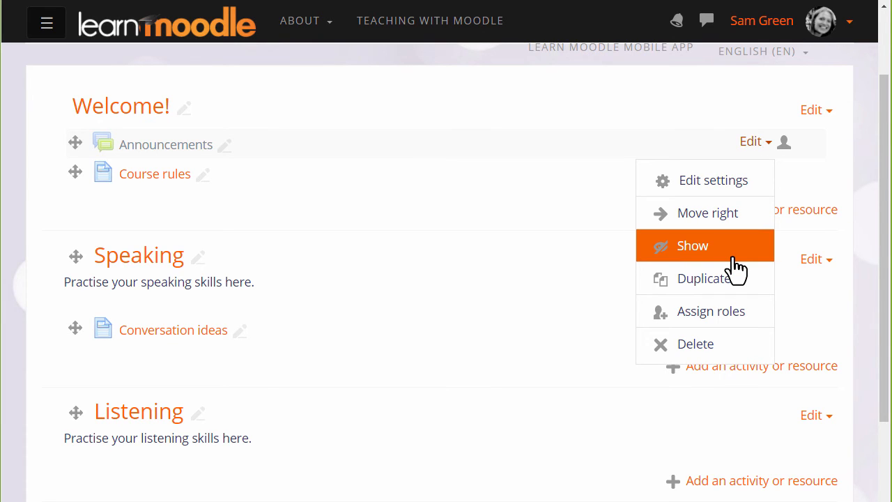
left_click(531, 170)
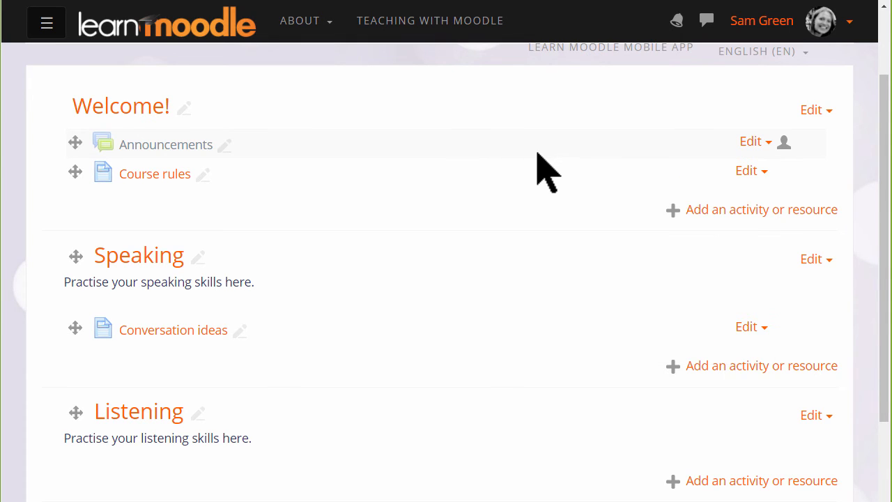
Switch to the Learner role to preview the course as a student, and return to the normal role.
left_click(848, 28)
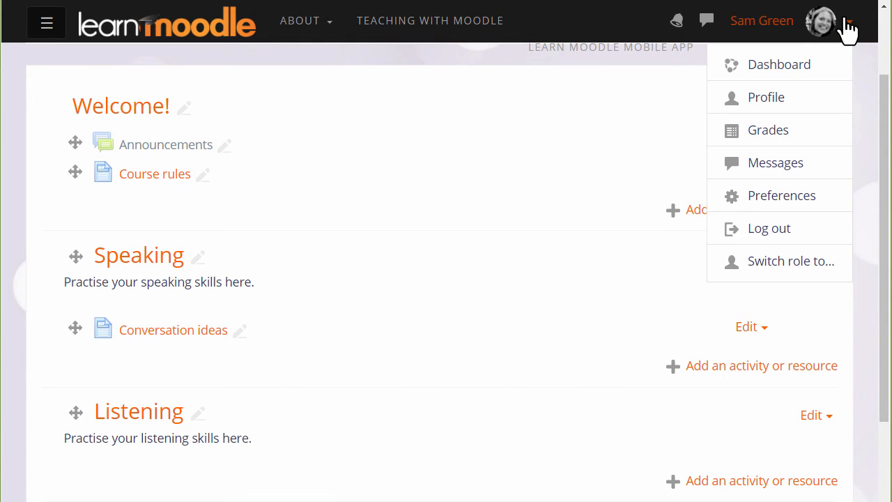
left_click(810, 265)
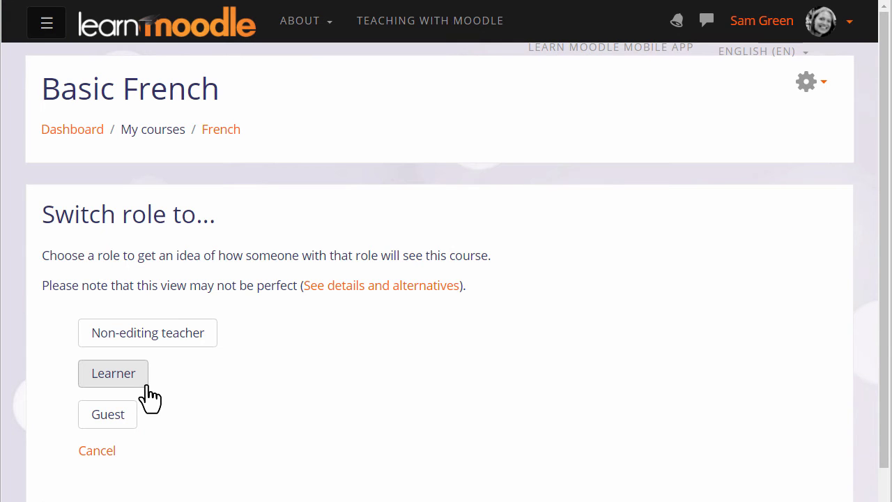
left_click(147, 385)
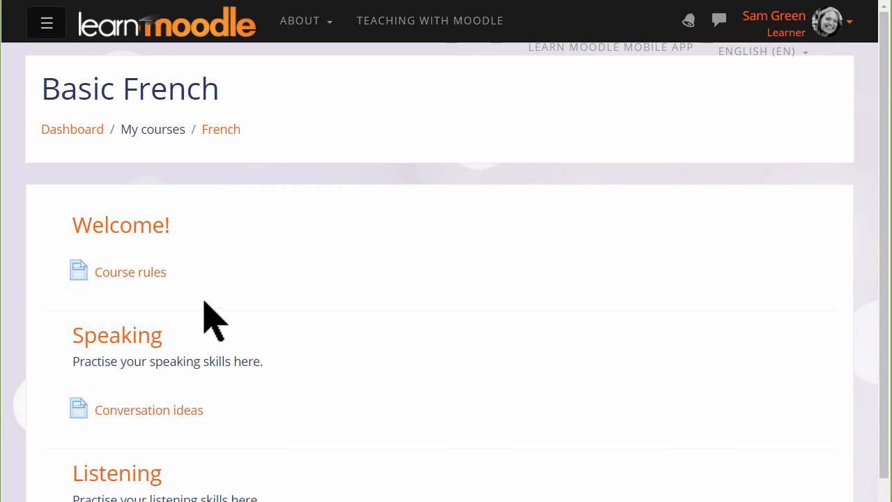
left_click(850, 31)
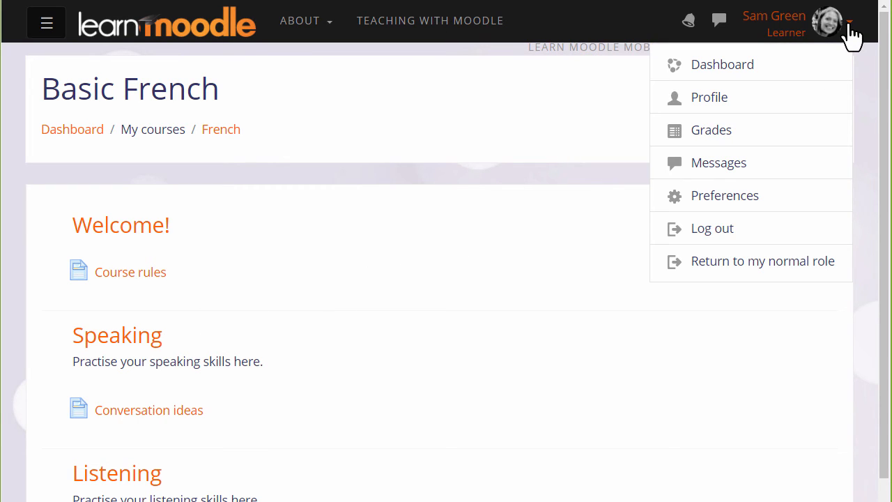
left_click(822, 261)
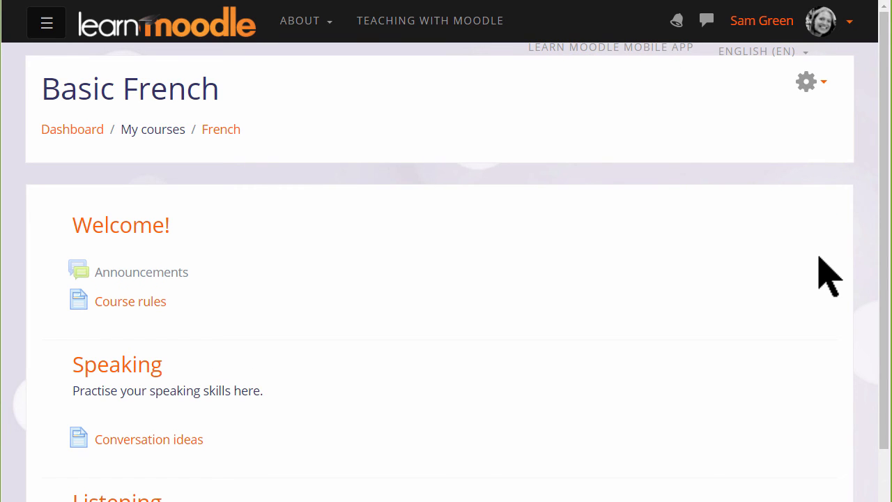
Turn course editing back on and show the hidden Announcements forum again.
left_click(819, 82)
left_click(794, 152)
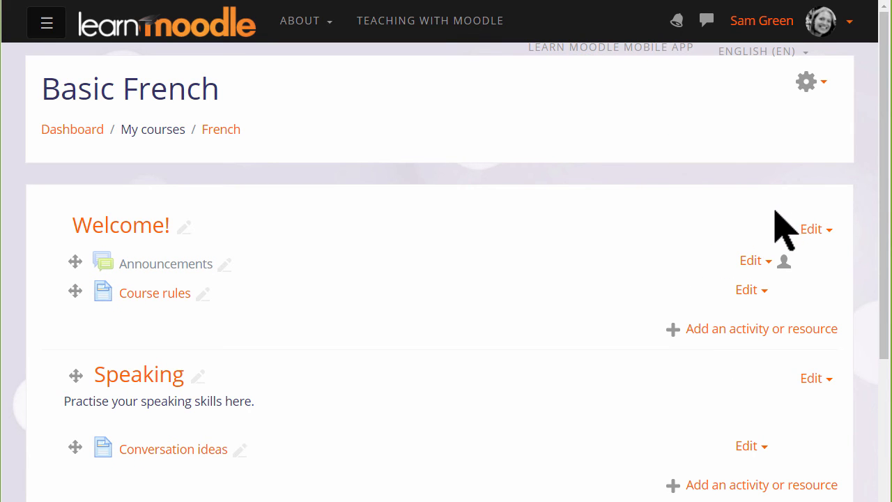
left_click(765, 266)
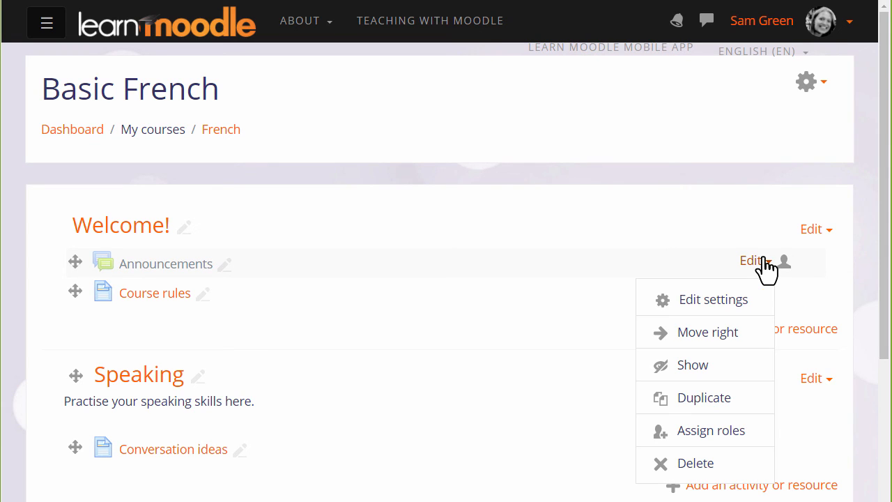
left_click(740, 375)
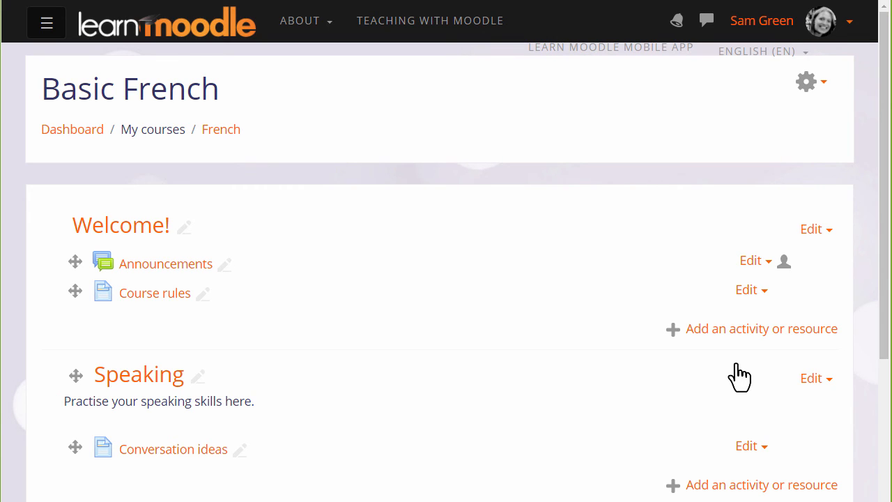
Open the Course rules page and check the actions available for it.
left_click(154, 295)
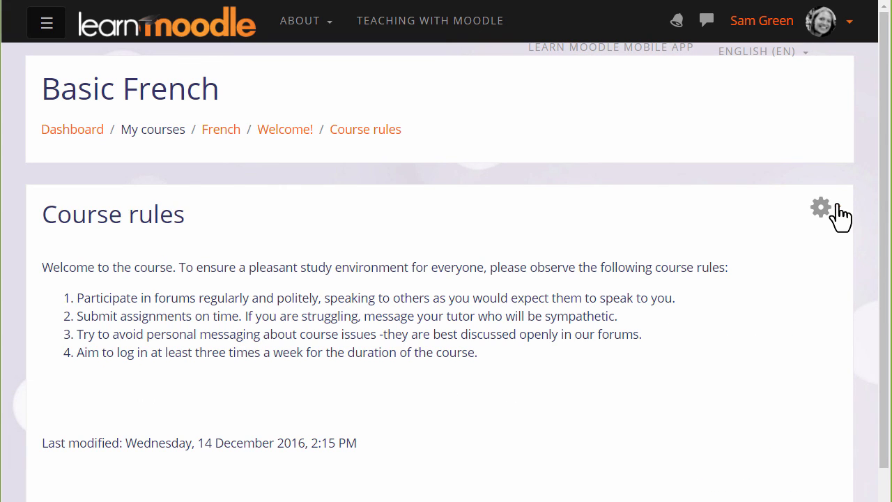
left_click(822, 208)
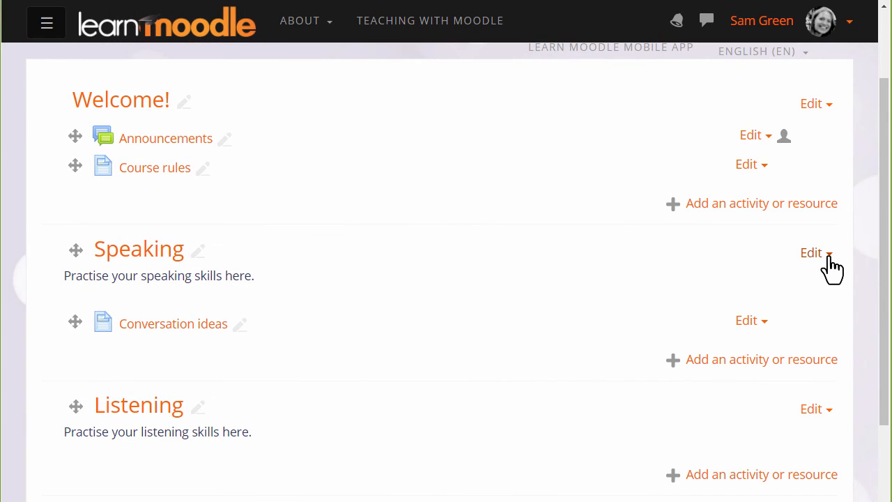
Highlight the Speaking topic on the course page.
left_click(829, 261)
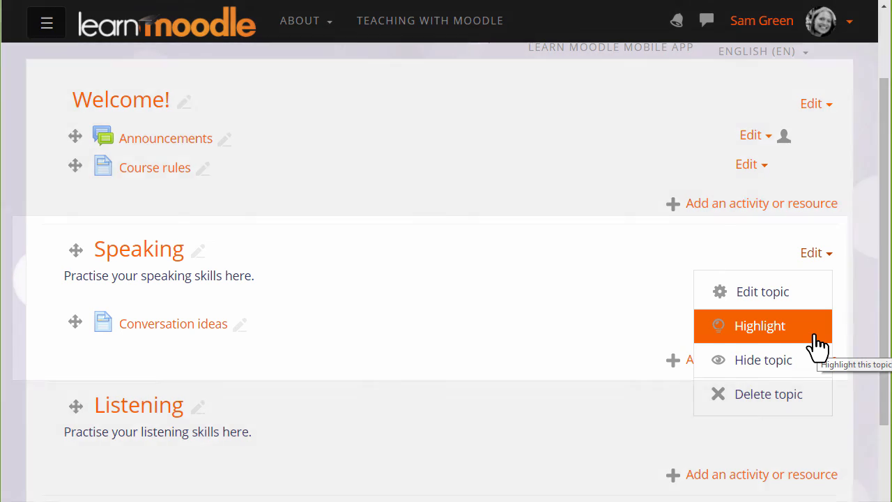
left_click(815, 341)
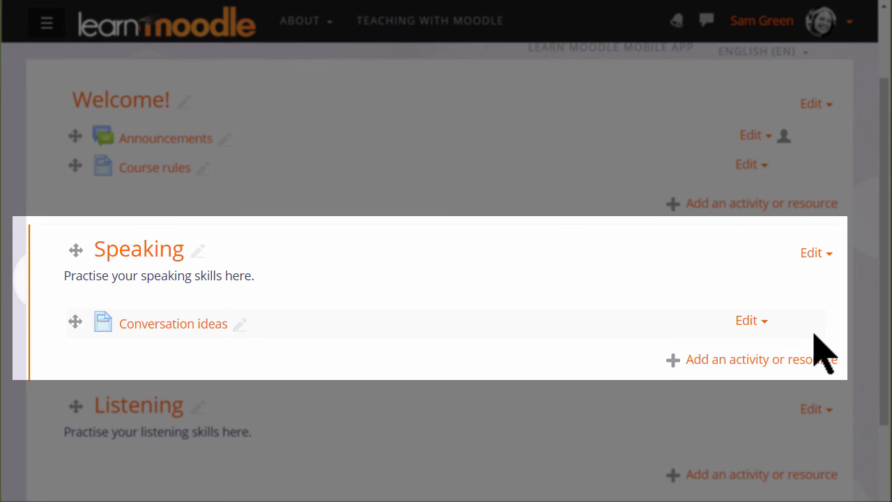